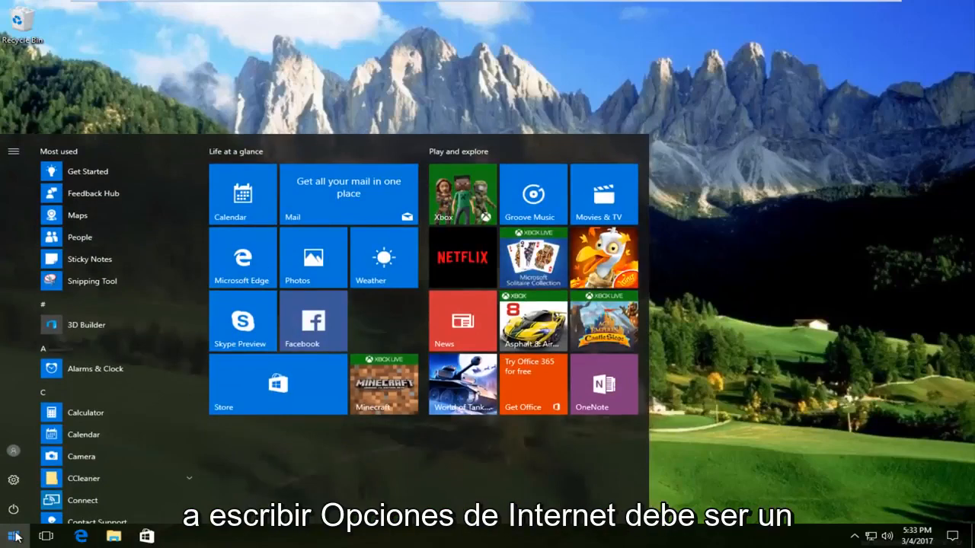
Step: Find and open Internet Options, and bring up the security zone settings in Internet Properties
text(internet )
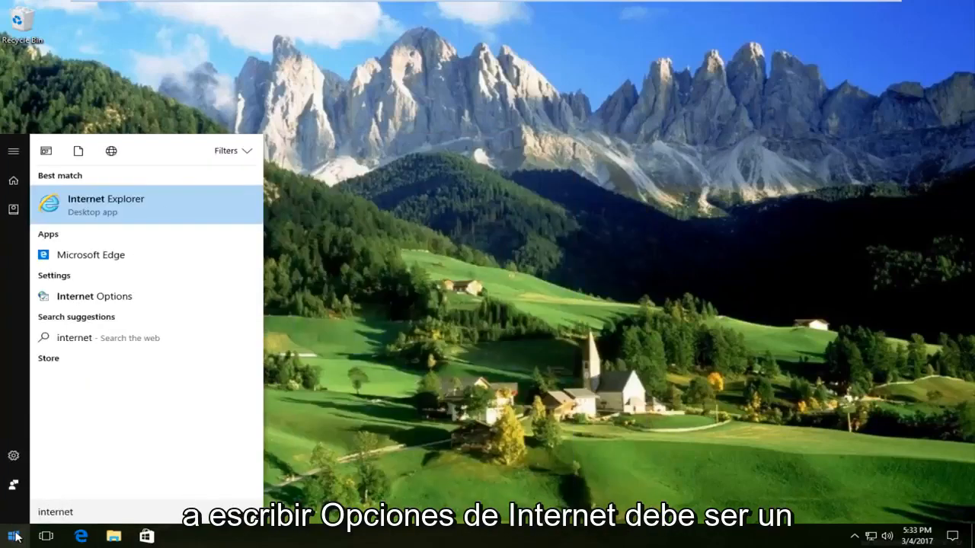
text(options)
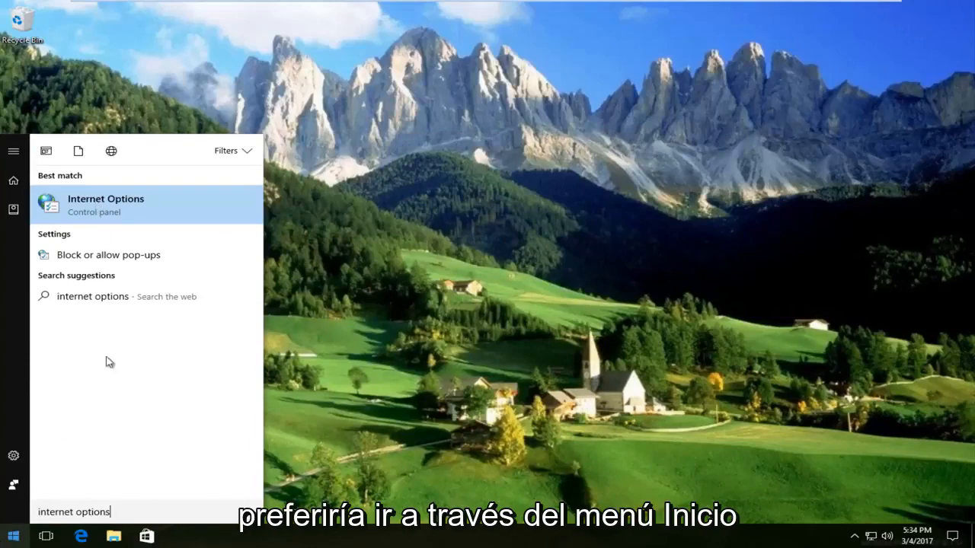
click(105, 201)
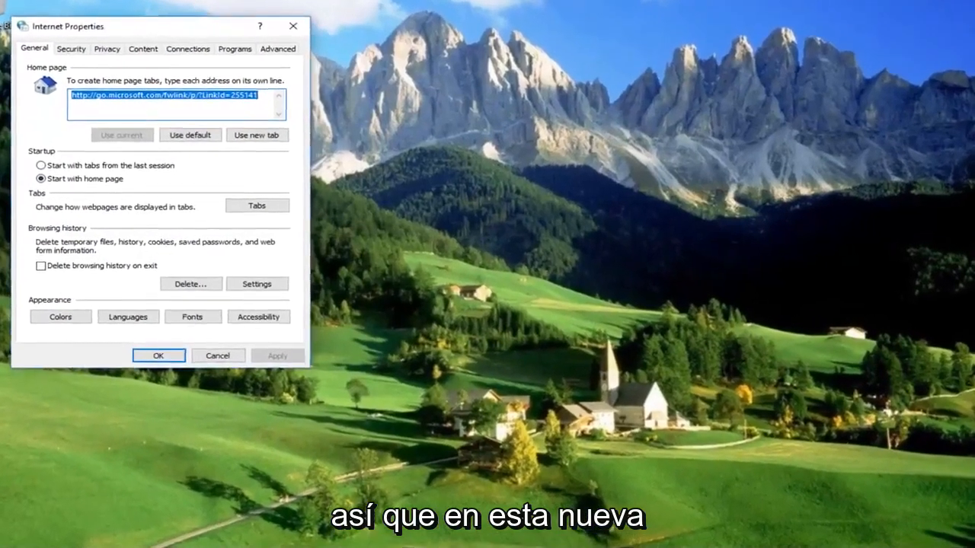
drag(158, 34, 411, 42)
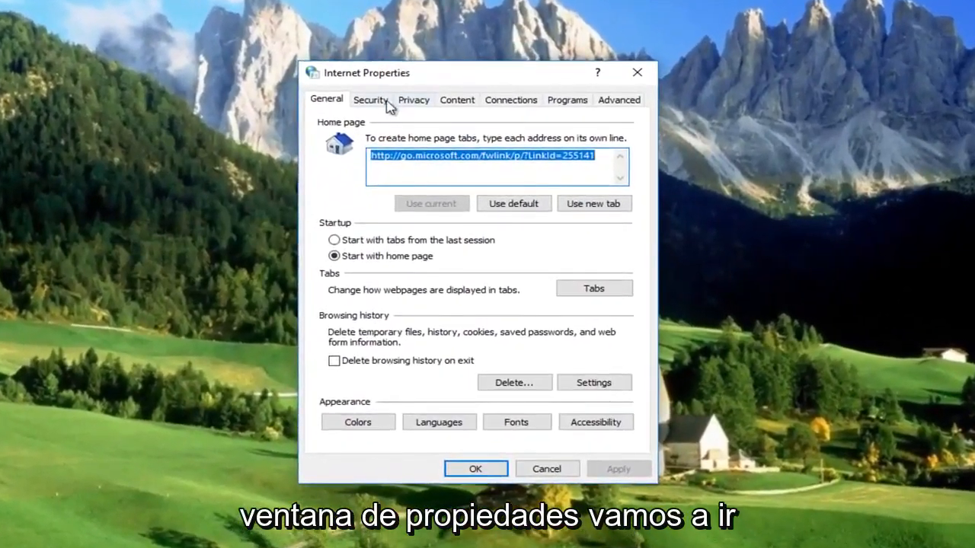
click(370, 107)
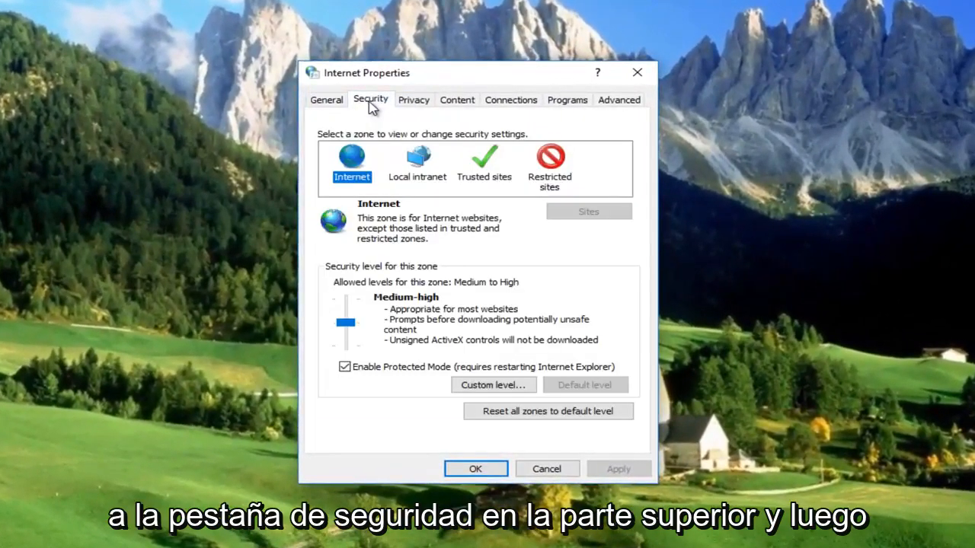
Step: In the Internet zone's custom security settings, set "Launching applications and unsafe files" to Prompt (recommended) and accept
click(491, 386)
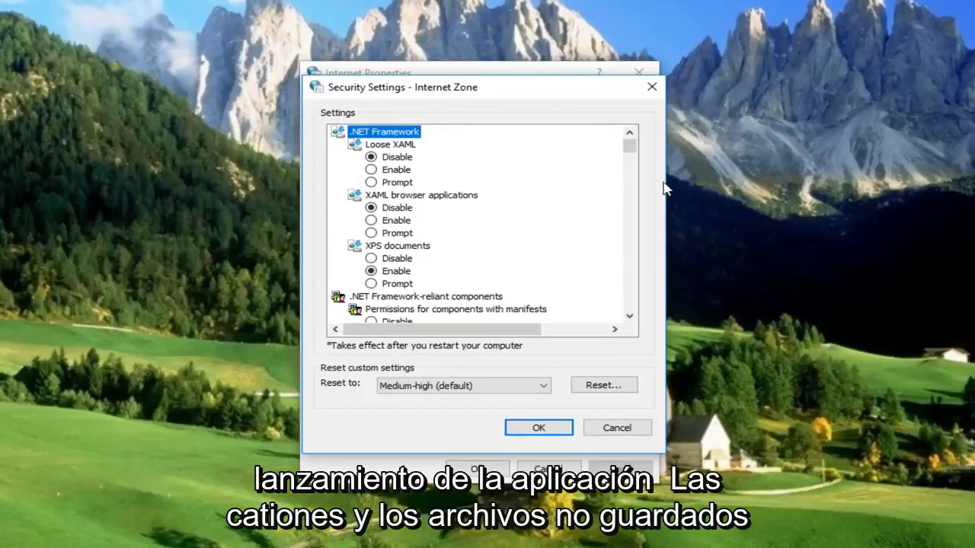
drag(631, 146, 627, 263)
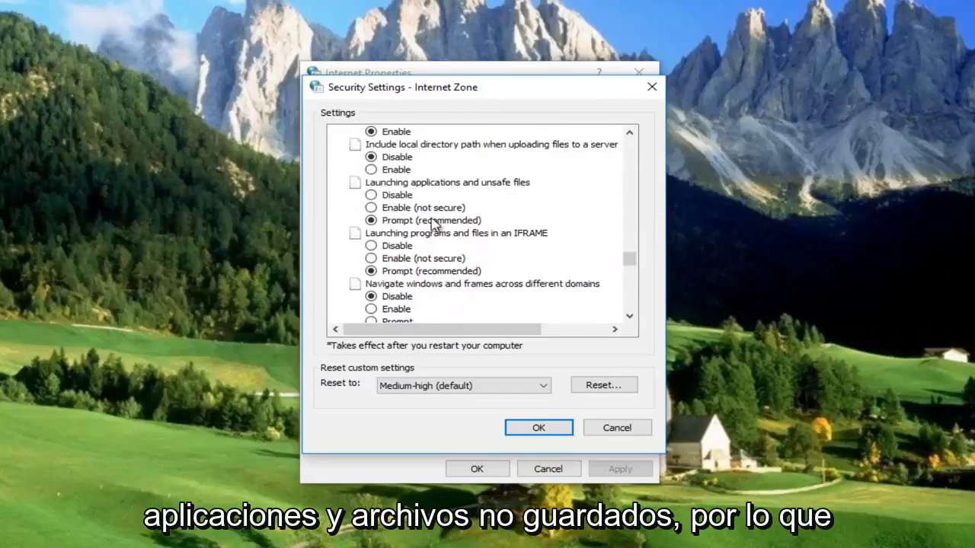
click(387, 221)
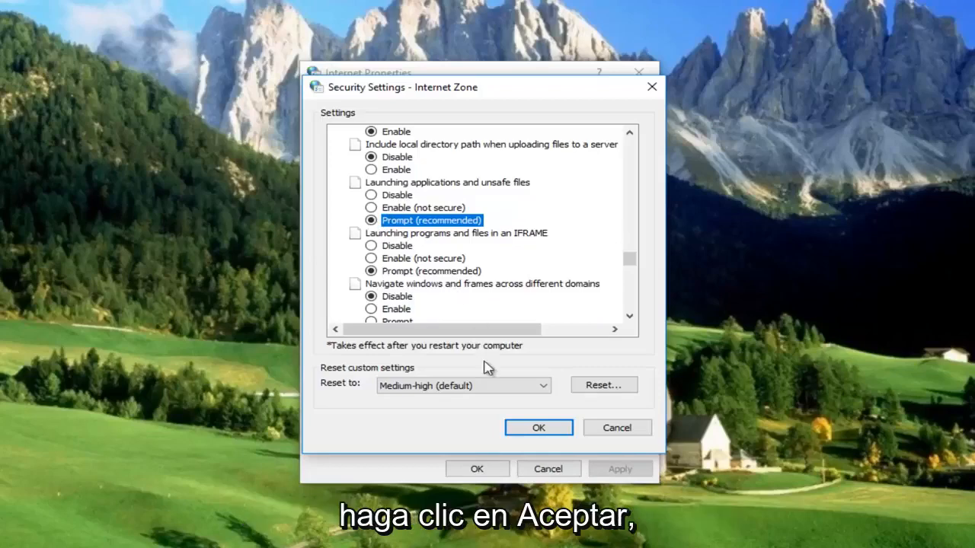
click(542, 431)
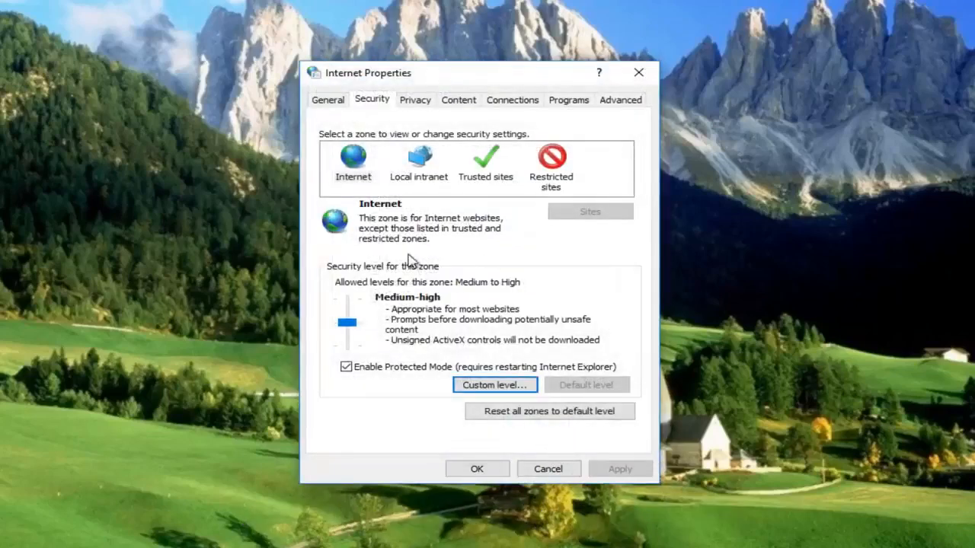
Step: For the Local intranet zone, stop including local sites not listed in other zones and sites that bypass the proxy server
click(413, 159)
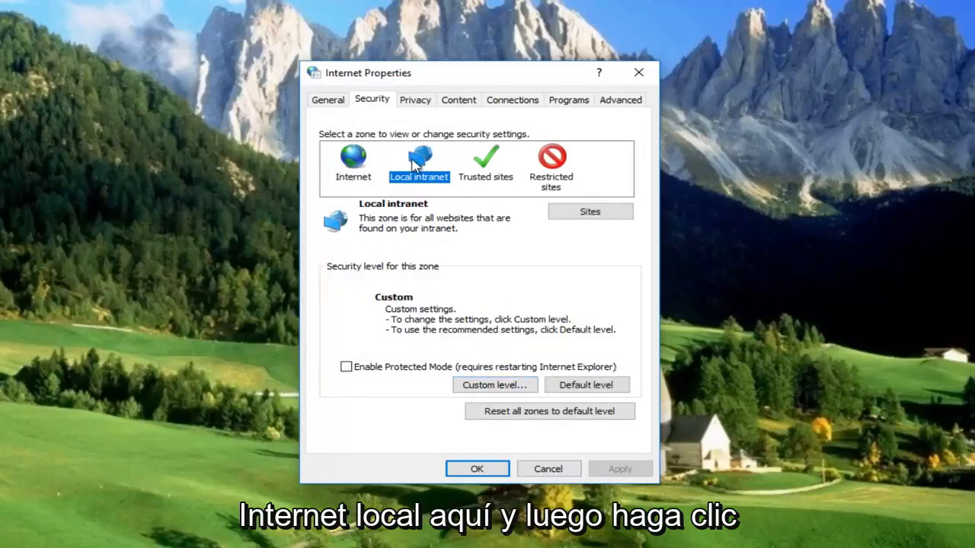
click(576, 217)
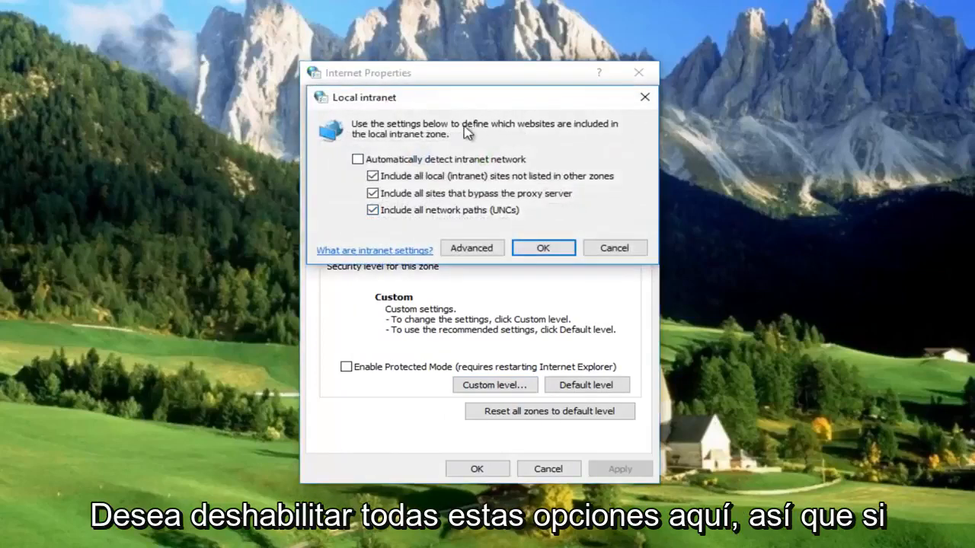
click(372, 210)
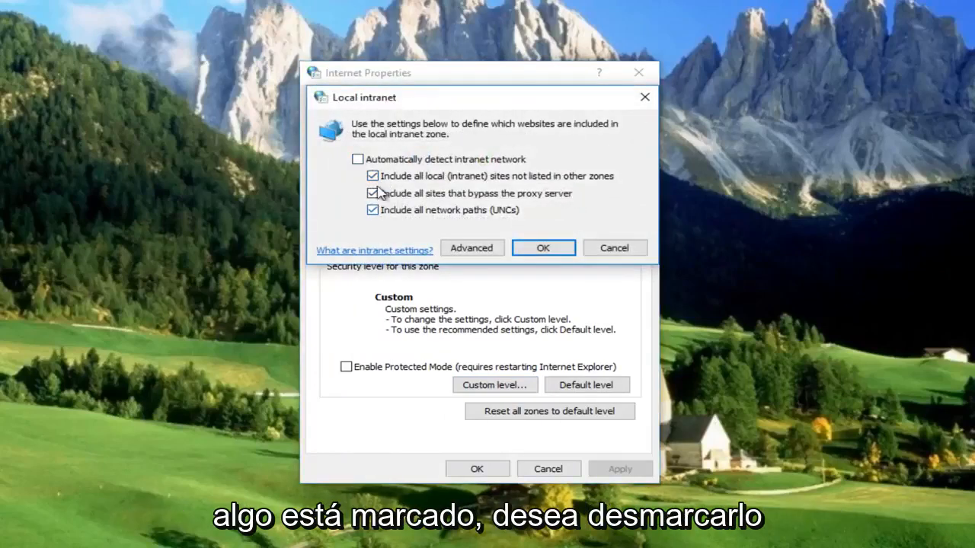
click(372, 176)
click(372, 194)
click(373, 210)
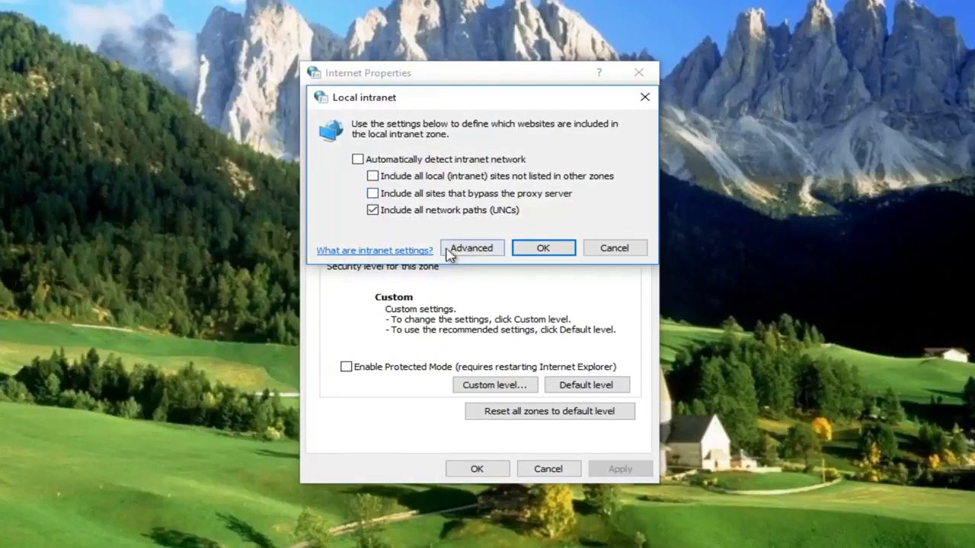
click(541, 248)
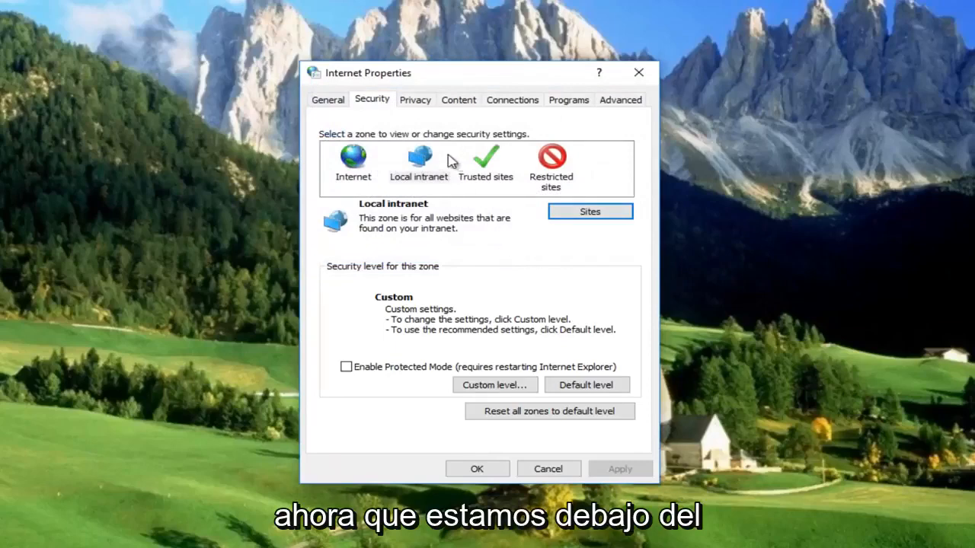
Step: In the Local intranet zone's custom security settings, set "Launching applications and unsafe files" to Prompt and confirm the zone change
click(420, 159)
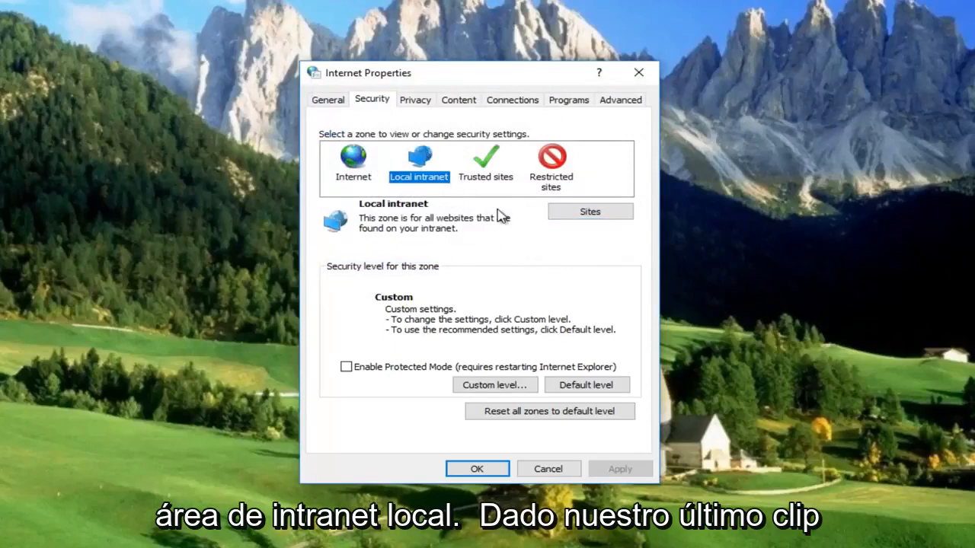
click(496, 387)
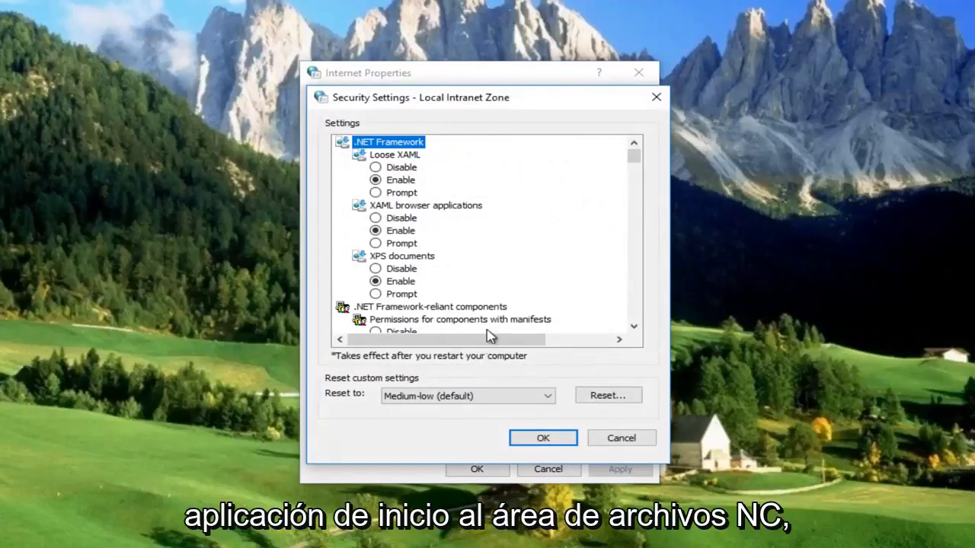
scroll(640, 159, down, 4)
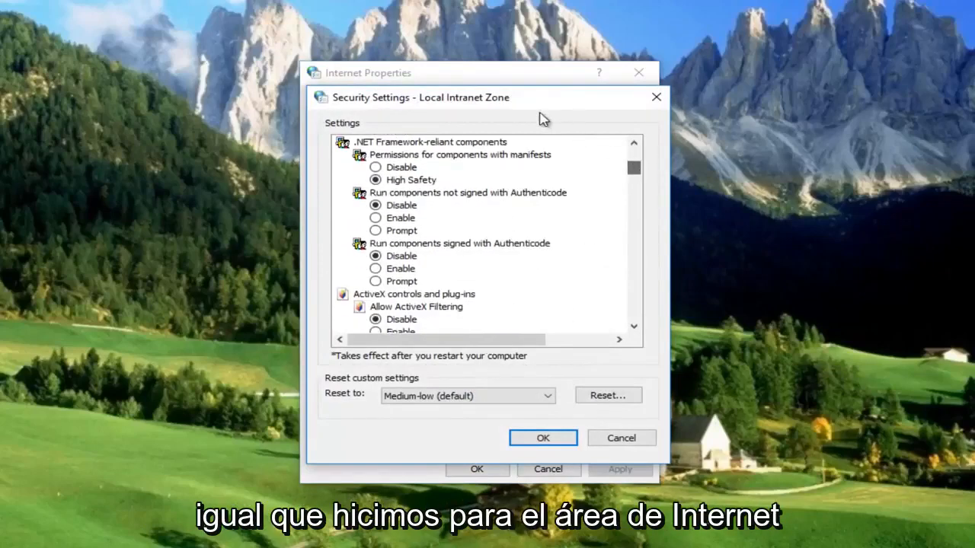
mouse_move(537, 98)
mouse_down()
mouse_move(799, 159)
mouse_move(813, 147)
mouse_move(532, 93)
mouse_up()
drag(660, 158, 661, 257)
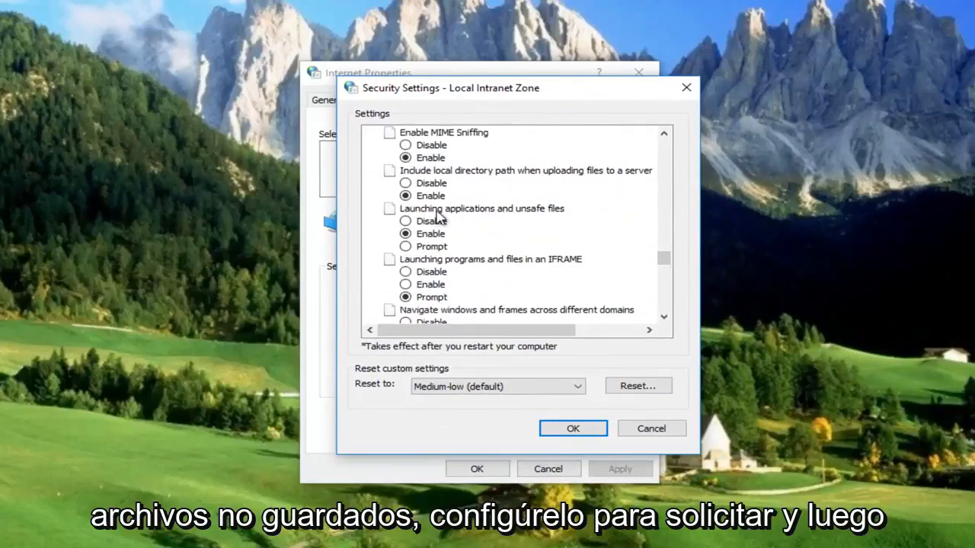
click(427, 245)
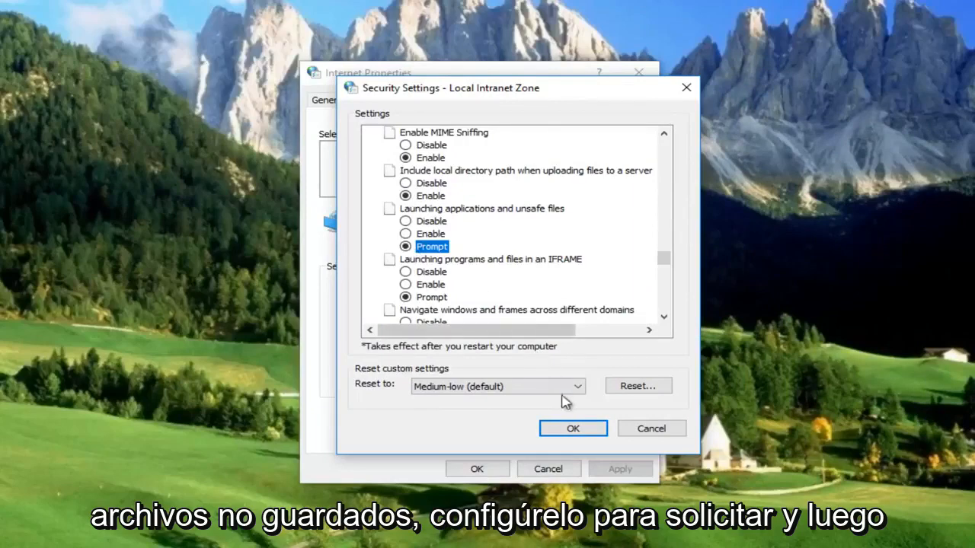
click(575, 431)
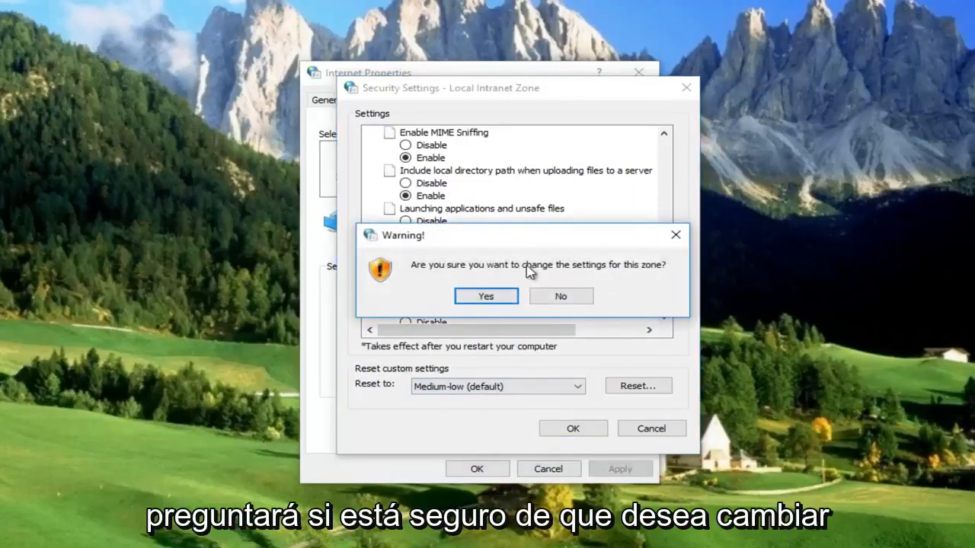
click(487, 300)
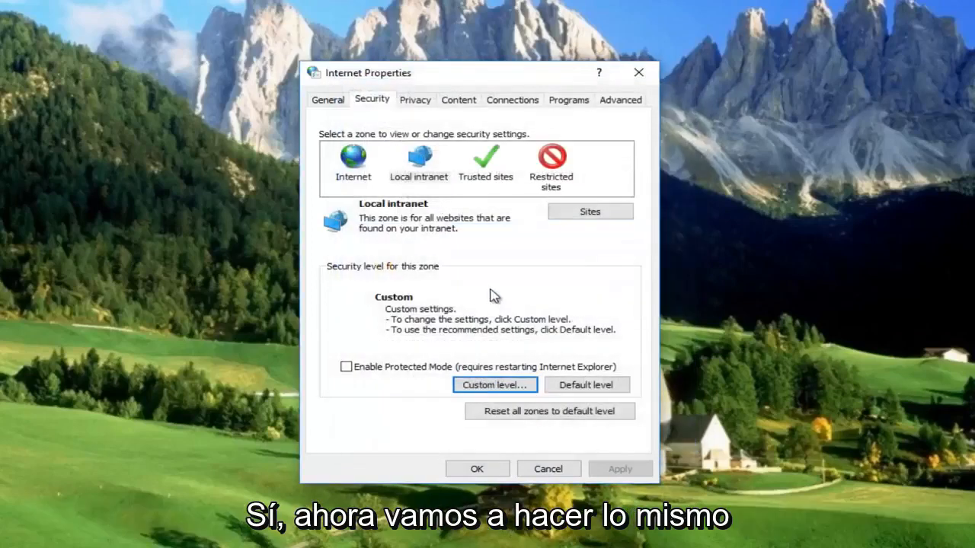
Step: Check the "Launching applications and unsafe files" option in the Trusted sites zone's custom security settings and close them
click(486, 169)
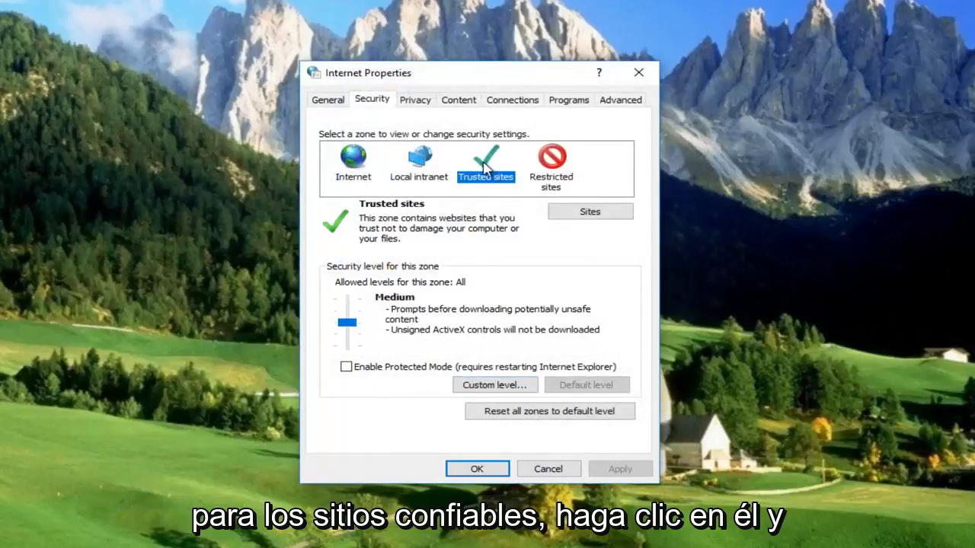
click(493, 386)
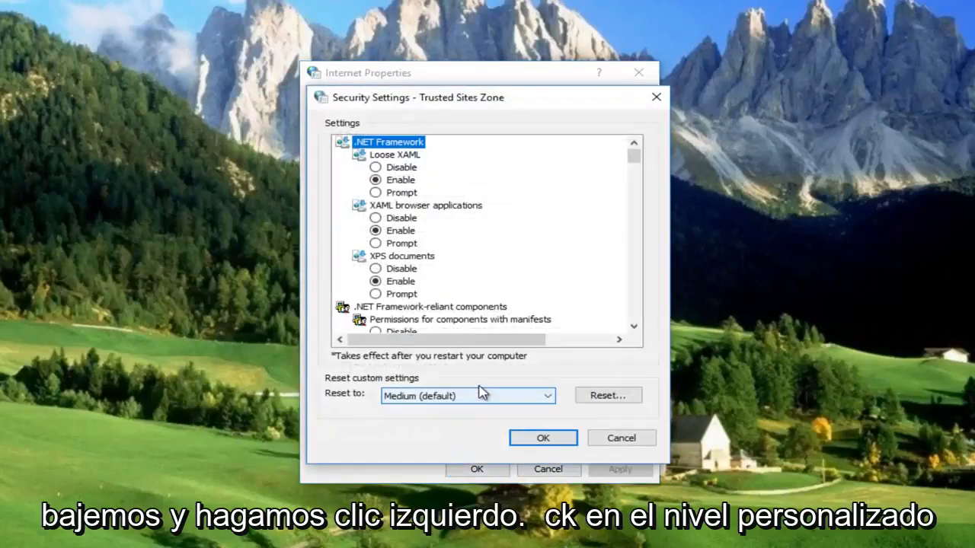
drag(635, 160, 625, 271)
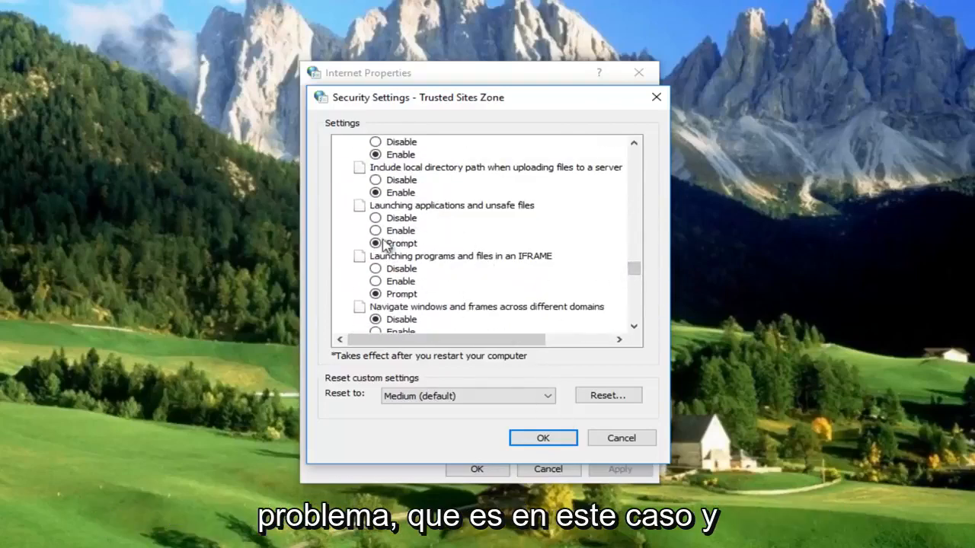
click(542, 440)
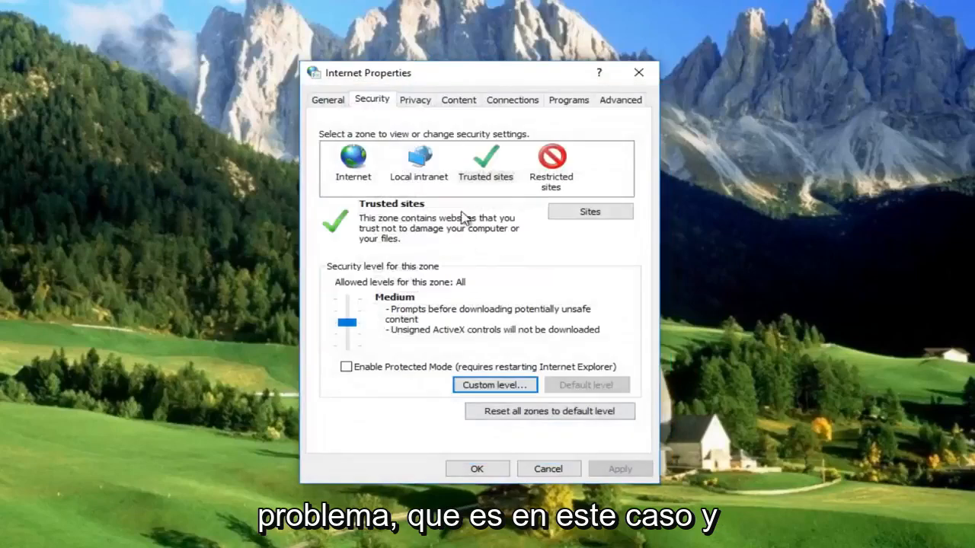
Step: Set "Launching applications and unsafe files" to Prompt (recommended) for the Restricted sites zone, confirm the change, and apply and close Internet Properties
click(550, 163)
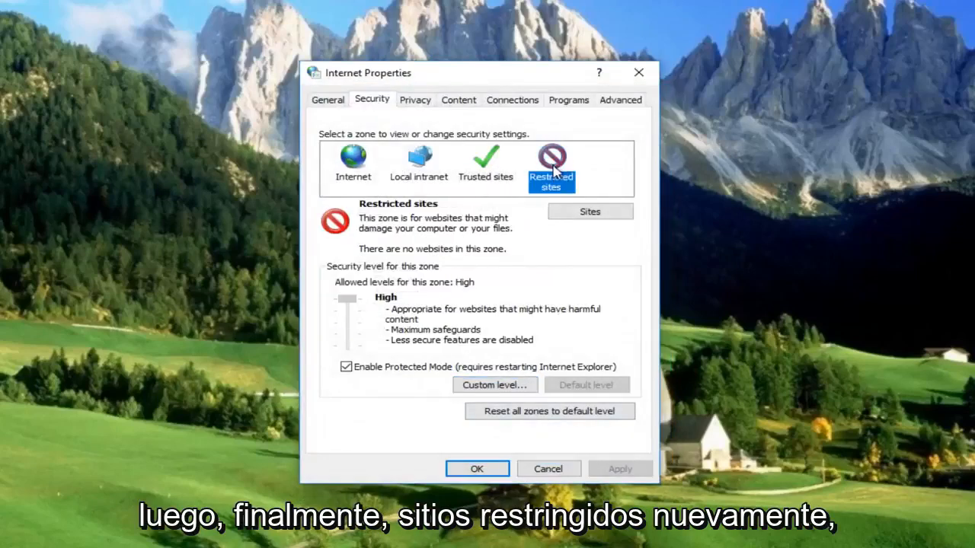
click(491, 385)
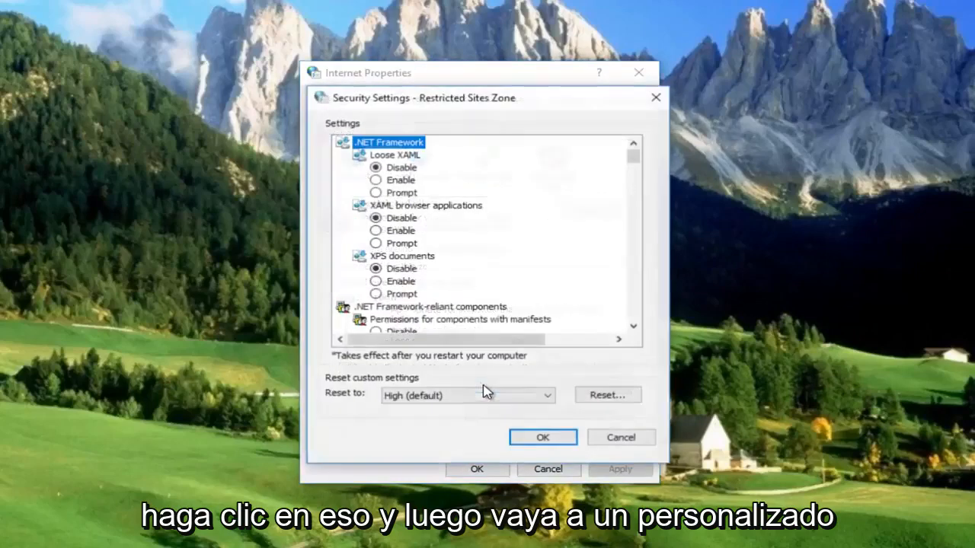
drag(634, 157, 632, 278)
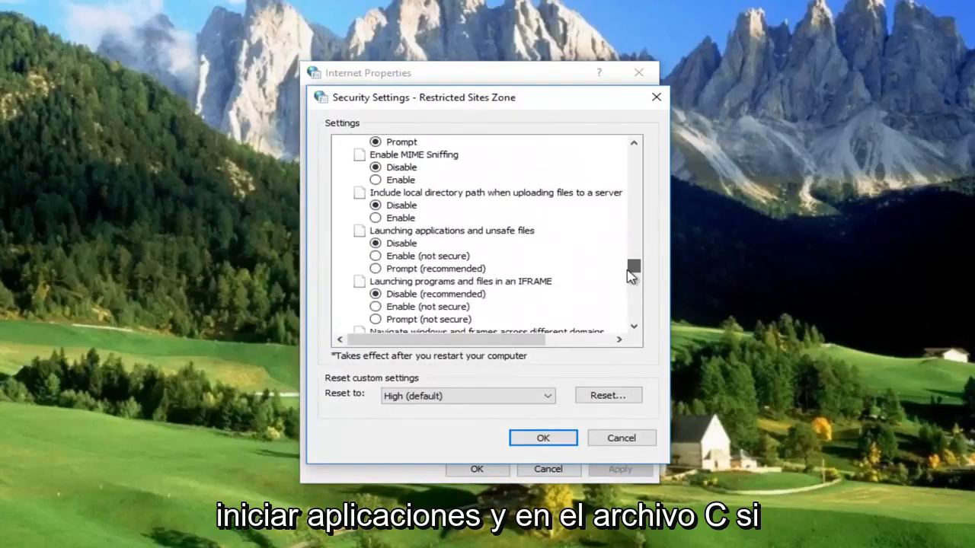
click(376, 270)
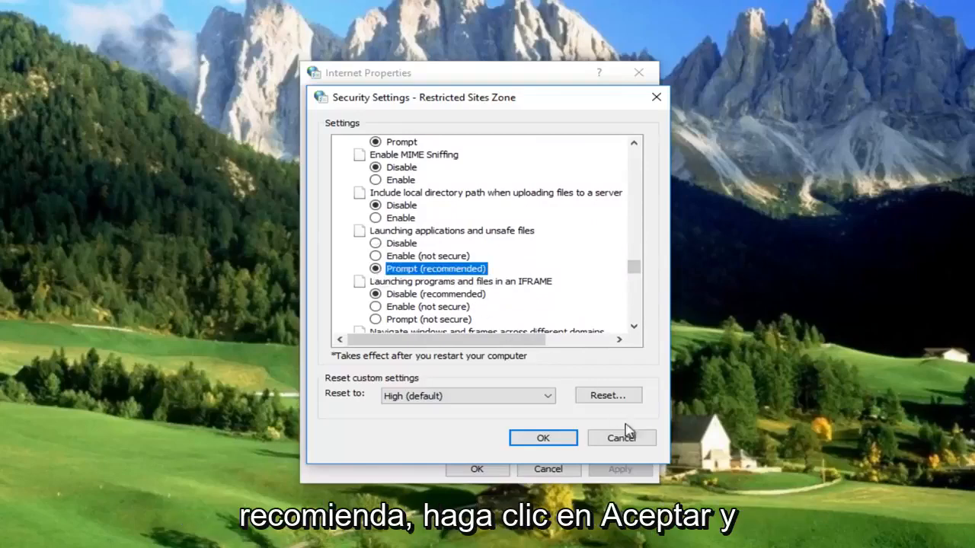
click(542, 440)
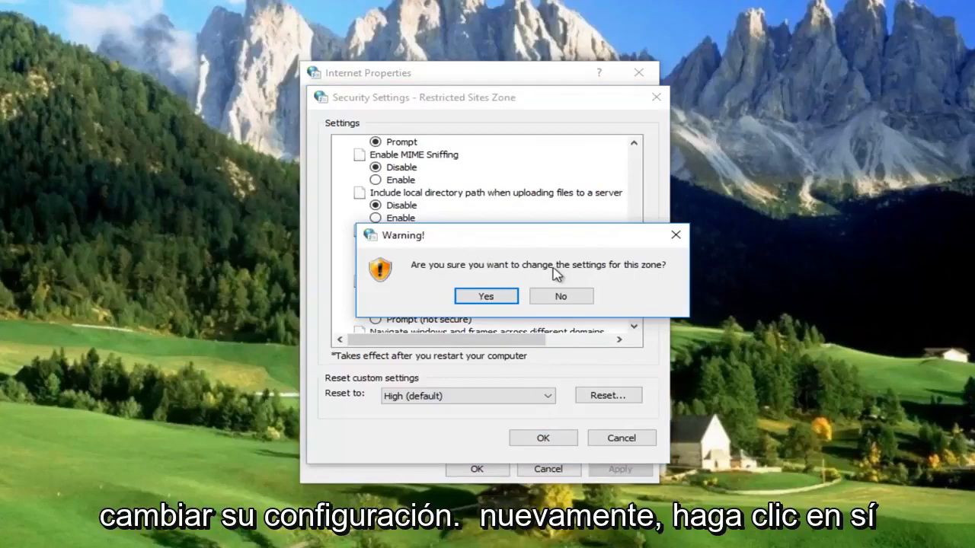
click(491, 306)
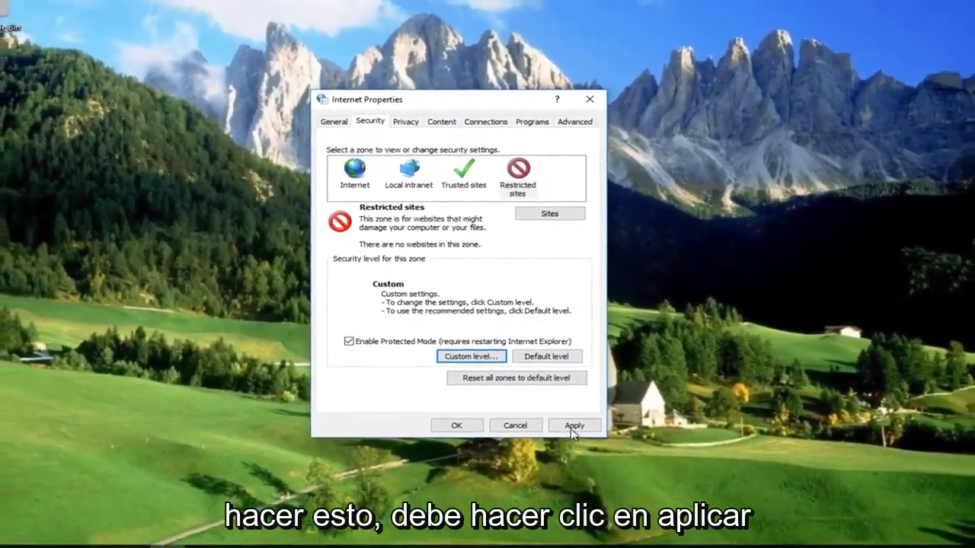
click(585, 438)
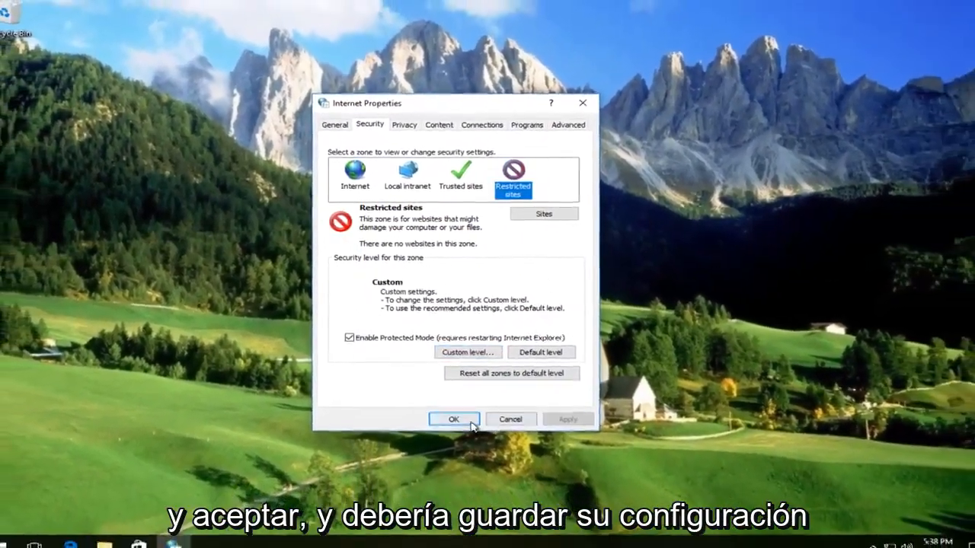
click(463, 438)
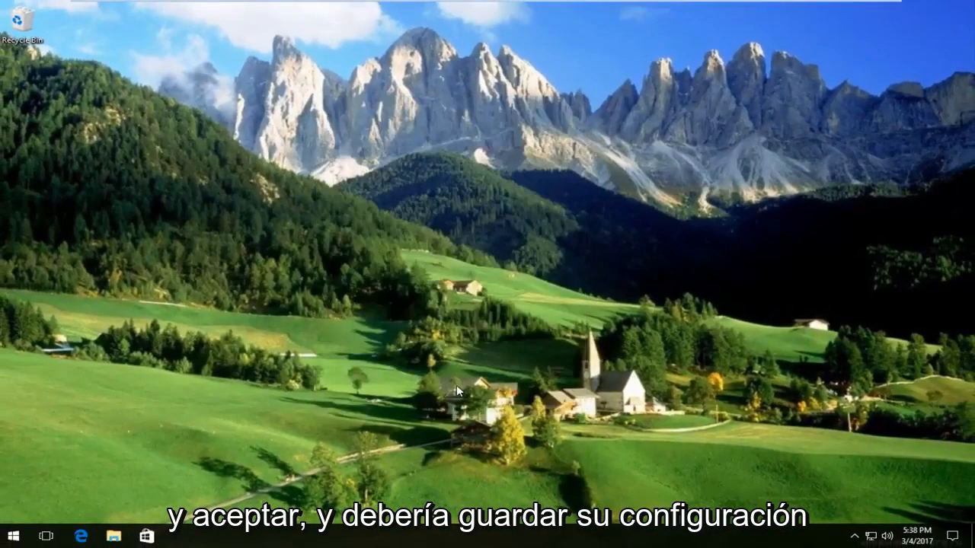